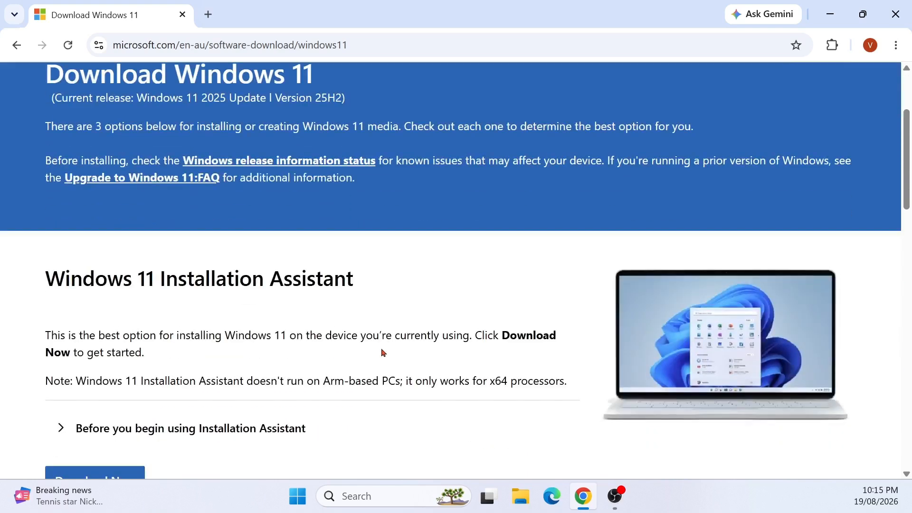
# Read through the Create Windows 11 Installation Media section of the Windows 11 download page
pyautogui.moveTo(45, 187); pyautogui.dragTo(397, 199)
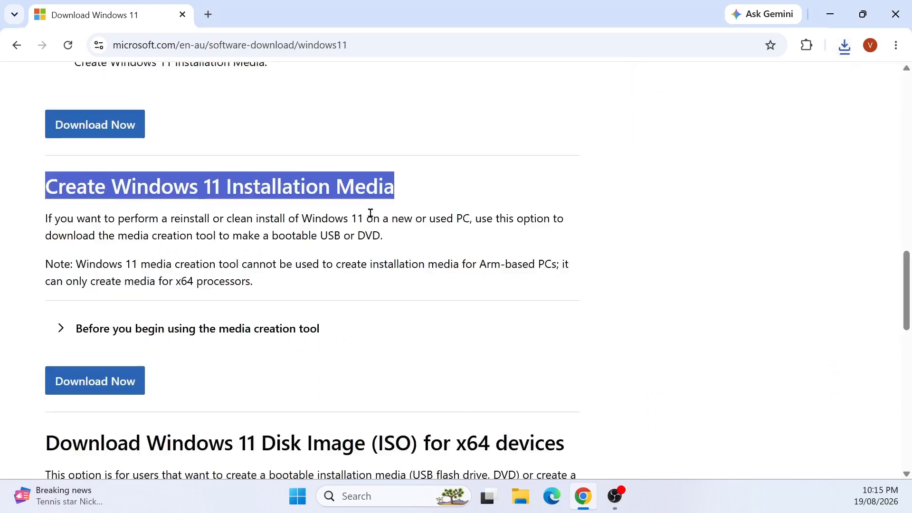
pyautogui.scroll(-3, 328, 245)
pyautogui.scroll(-2, 331, 246)
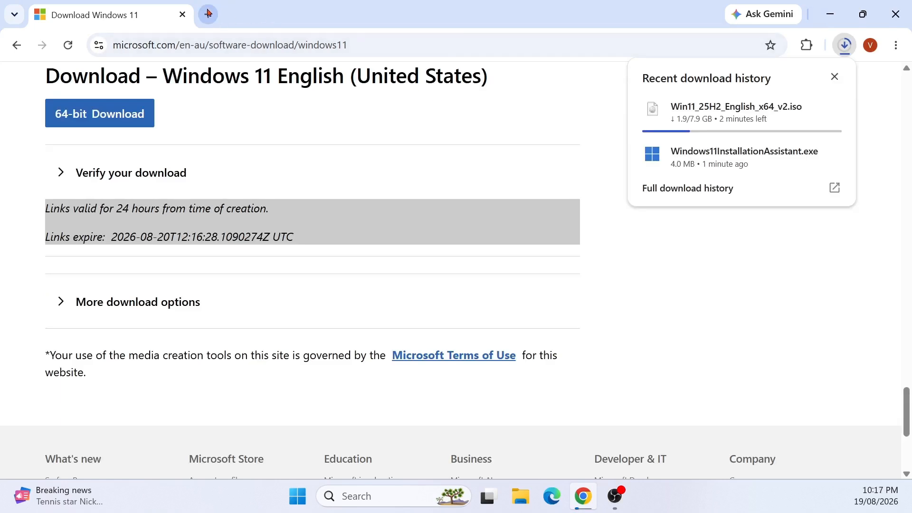
# Open a new browser tab and search Google for rufus download
pyautogui.click(208, 15)
pyautogui.click(243, 42)
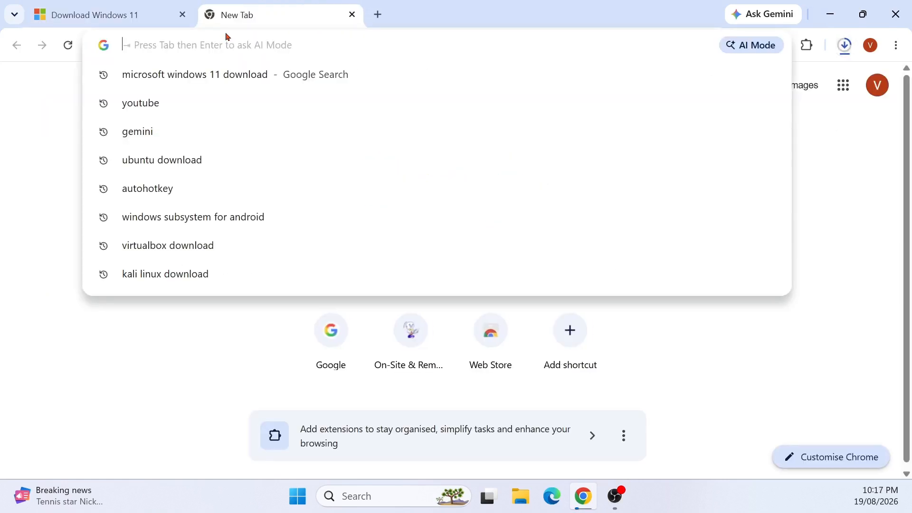
pyautogui.write('rufu')
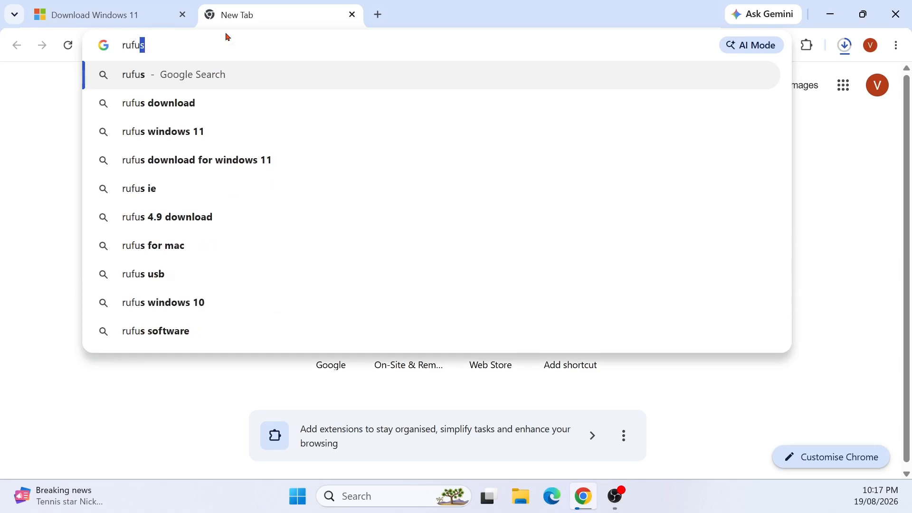
pyautogui.click(191, 110)
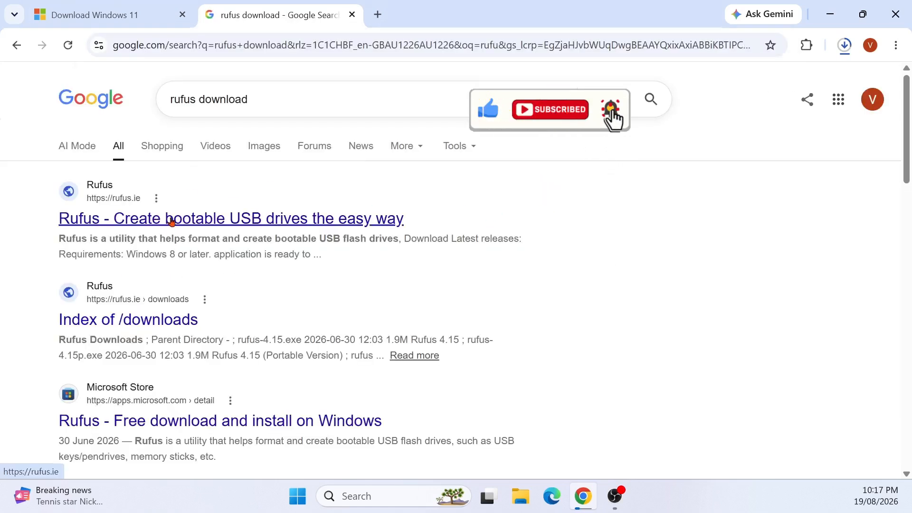
# Open the Rufus website and download rufus-4.15.exe from the latest releases list
pyautogui.click(198, 215)
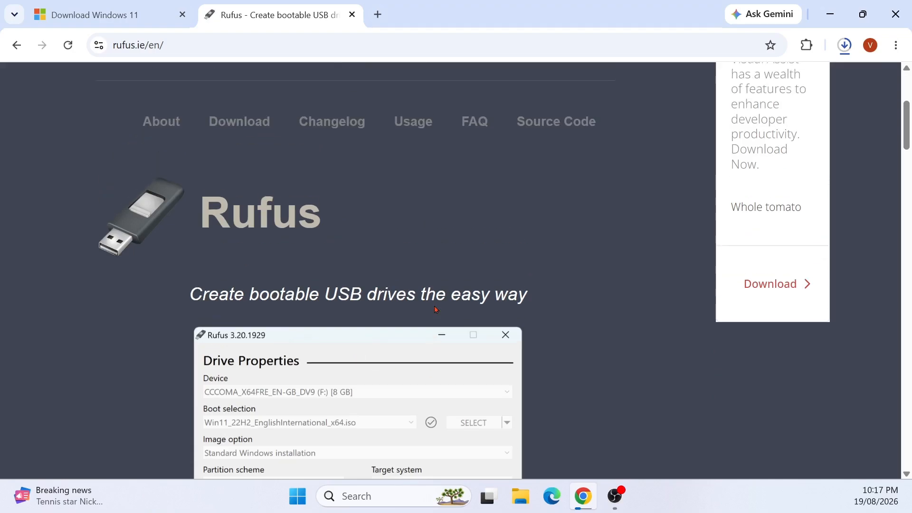
pyautogui.scroll(-15, 434, 309)
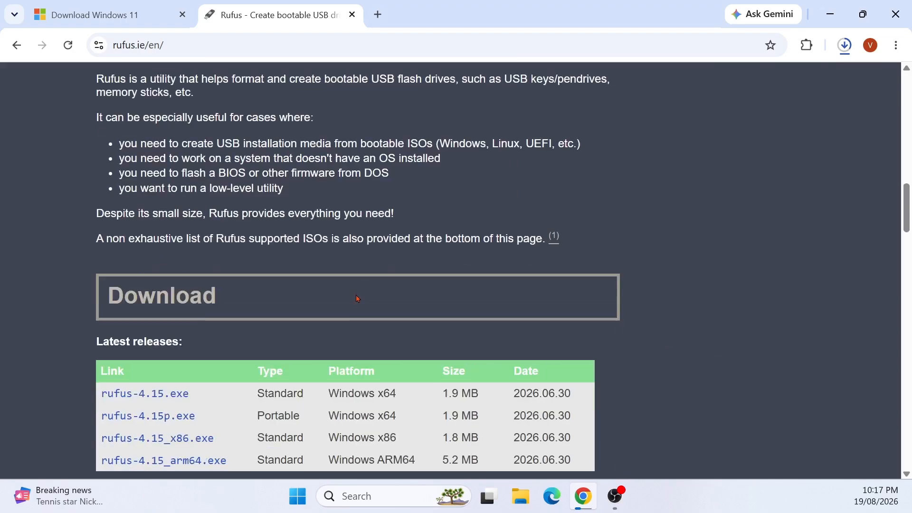
pyautogui.scroll(7, 357, 298)
pyautogui.scroll(-10, 356, 299)
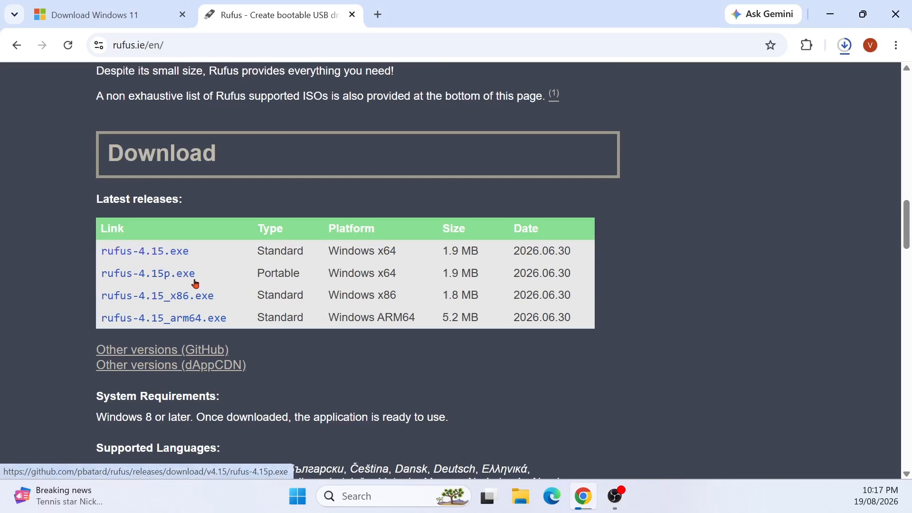
pyautogui.click(163, 253)
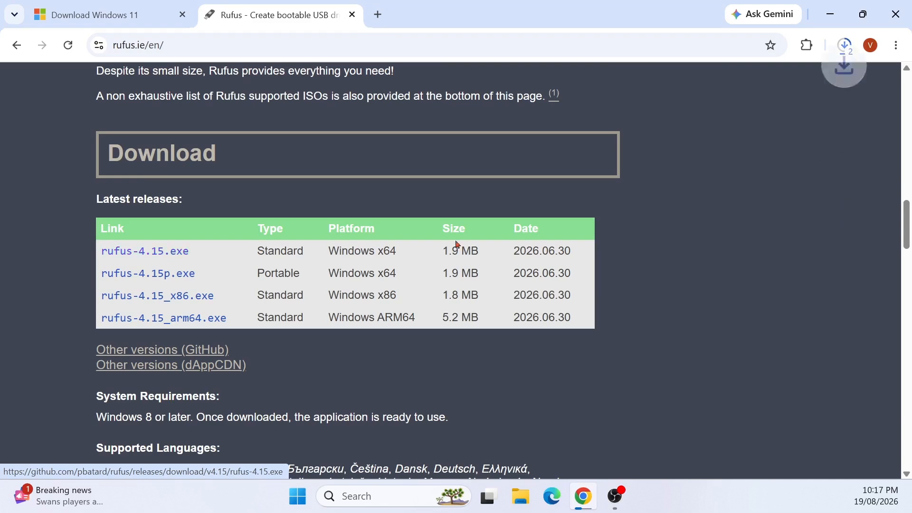
pyautogui.click(851, 45)
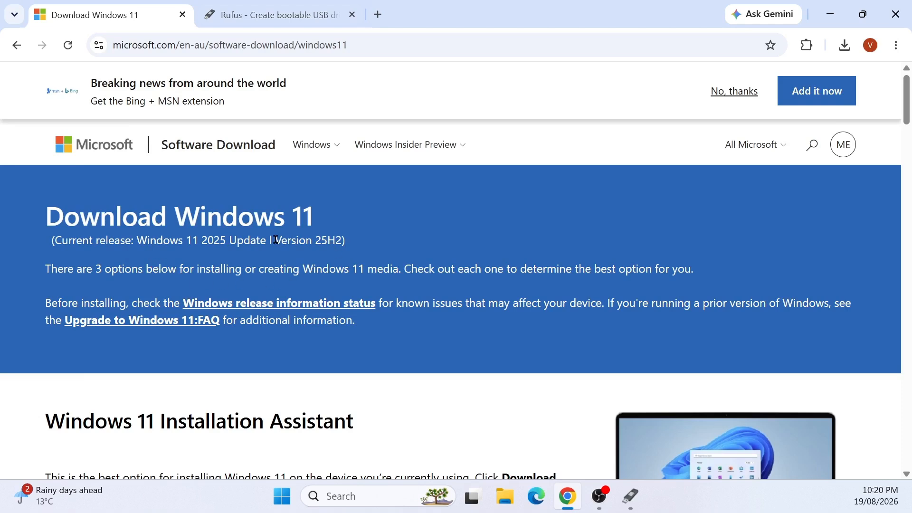
# Review the current release version and the Installation Assistant section on the Windows 11 download page
pyautogui.moveTo(275, 240); pyautogui.dragTo(344, 240)
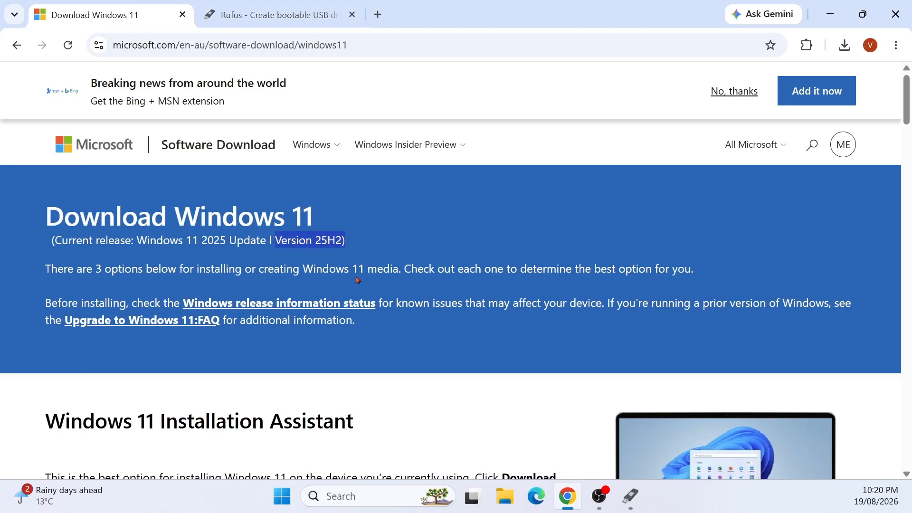
pyautogui.scroll(-5, 349, 299)
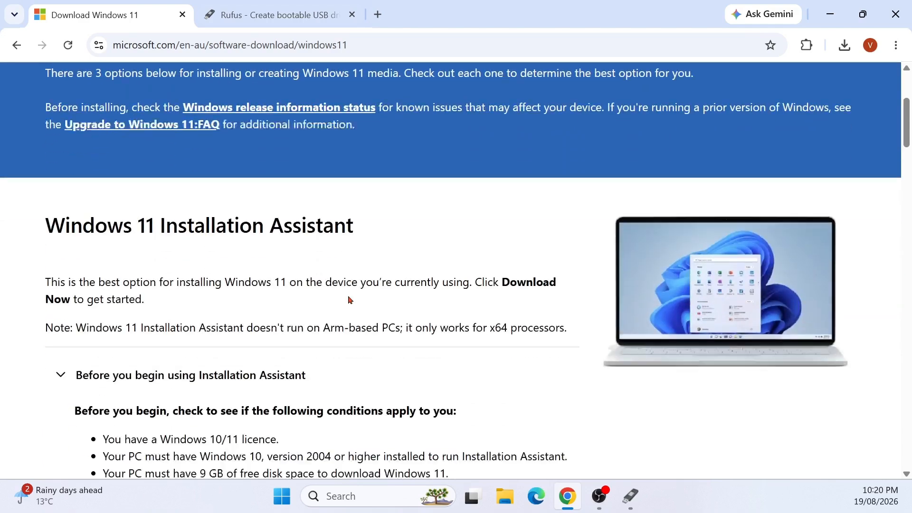
pyautogui.scroll(-12, 349, 299)
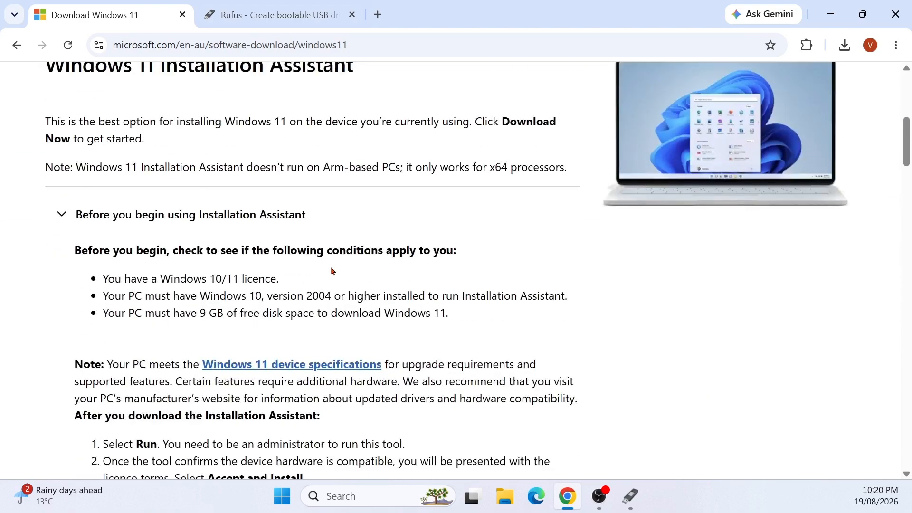
pyautogui.scroll(-3, 331, 277)
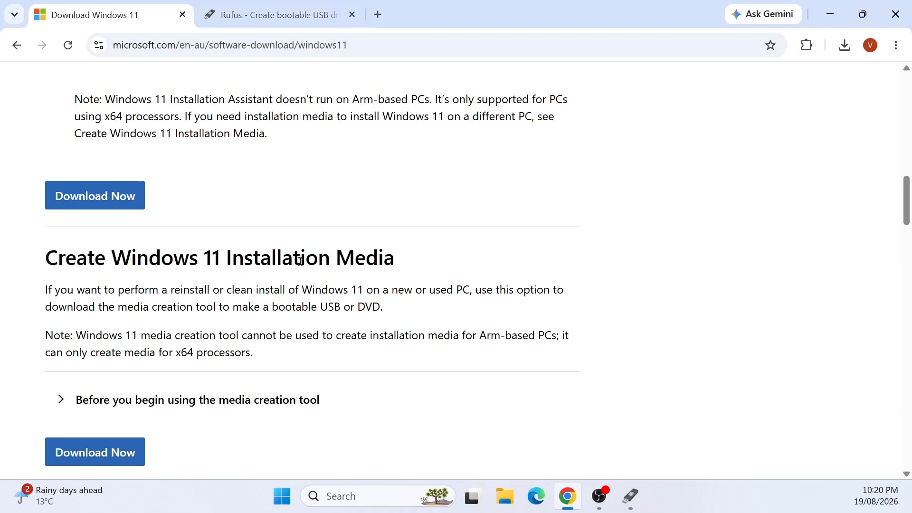
pyautogui.scroll(-2, 224, 261)
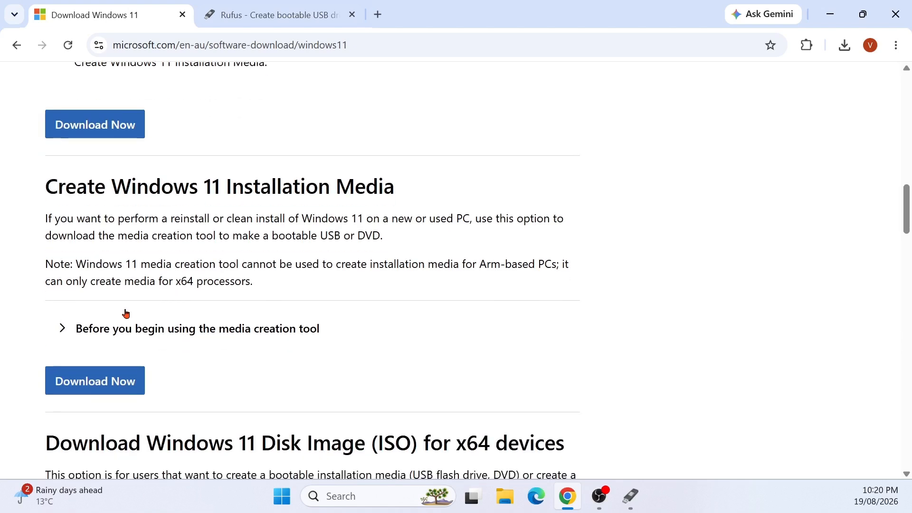
# Expand the media creation tool prerequisites and read through its requirements and usage instructions
pyautogui.click(62, 330)
pyautogui.scroll(-5, 340, 340)
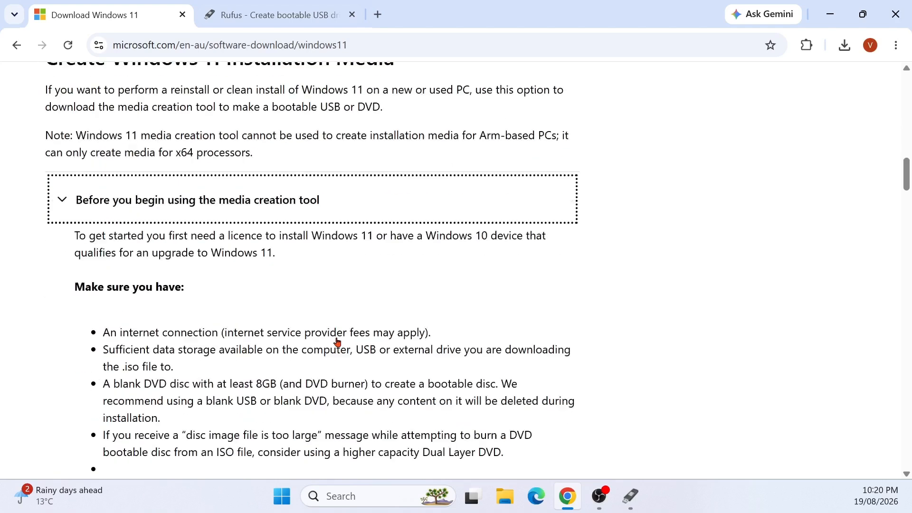
pyautogui.scroll(-6, 382, 256)
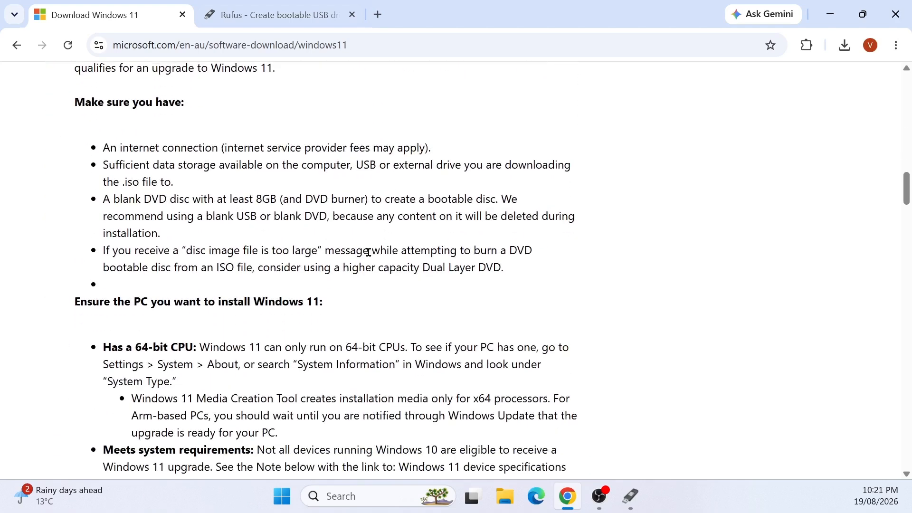
pyautogui.scroll(-2, 319, 270)
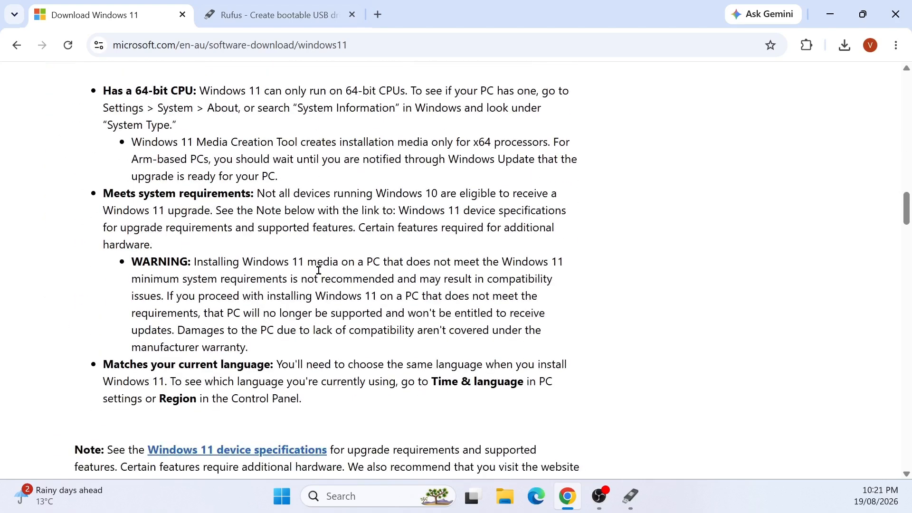
pyautogui.scroll(-5, 319, 270)
pyautogui.scroll(-3, 517, 289)
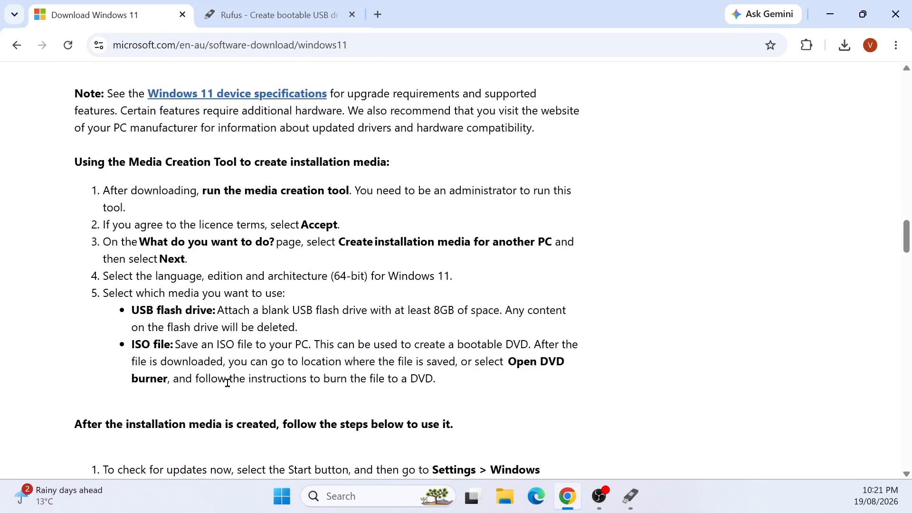
pyautogui.scroll(-2, 224, 392)
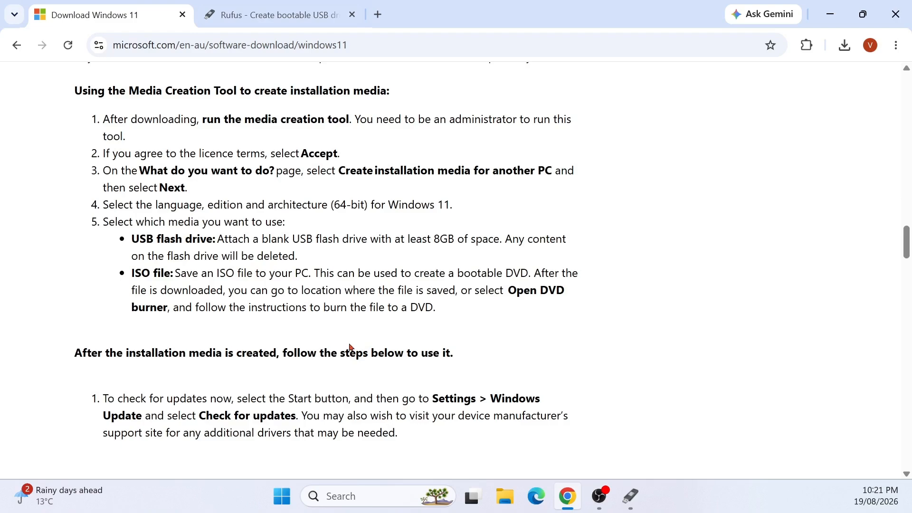
pyautogui.moveTo(427, 239); pyautogui.dragTo(504, 240)
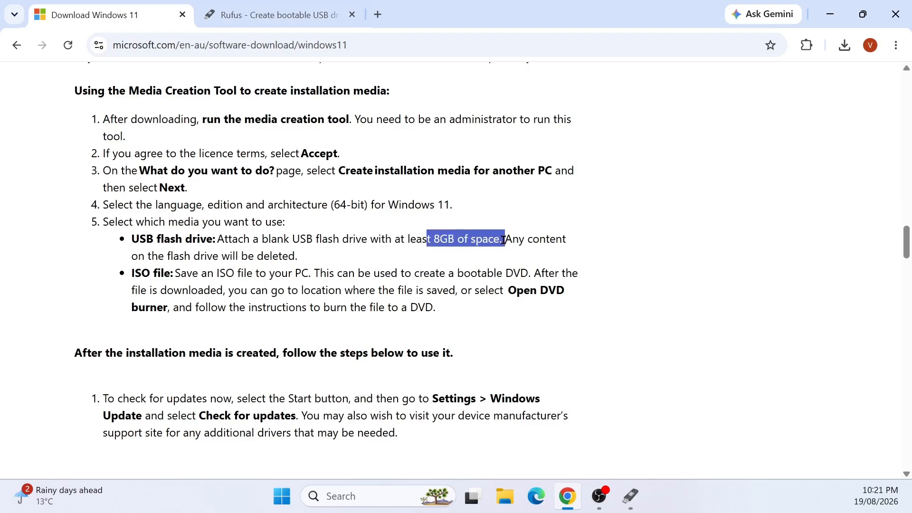
pyautogui.scroll(-17, 181, 391)
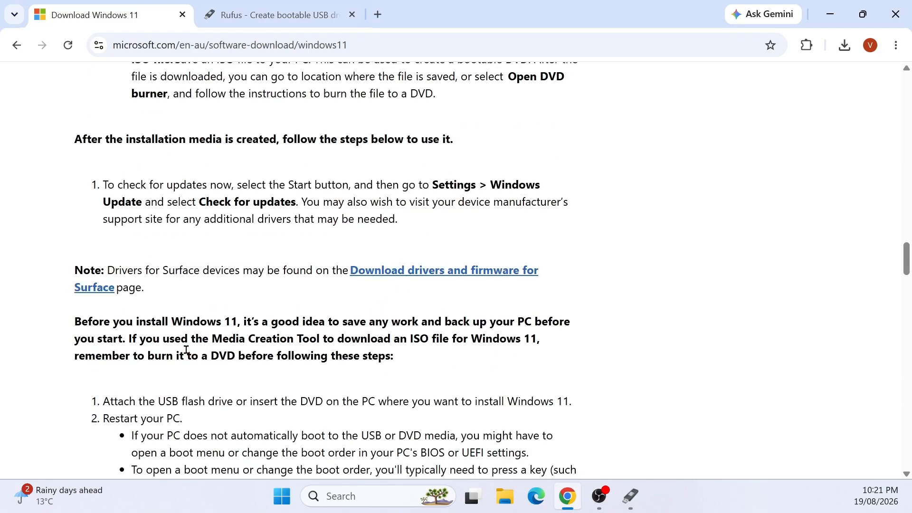
# Download the Media Creation Tool and launch MediaCreationTool.exe
pyautogui.click(100, 279)
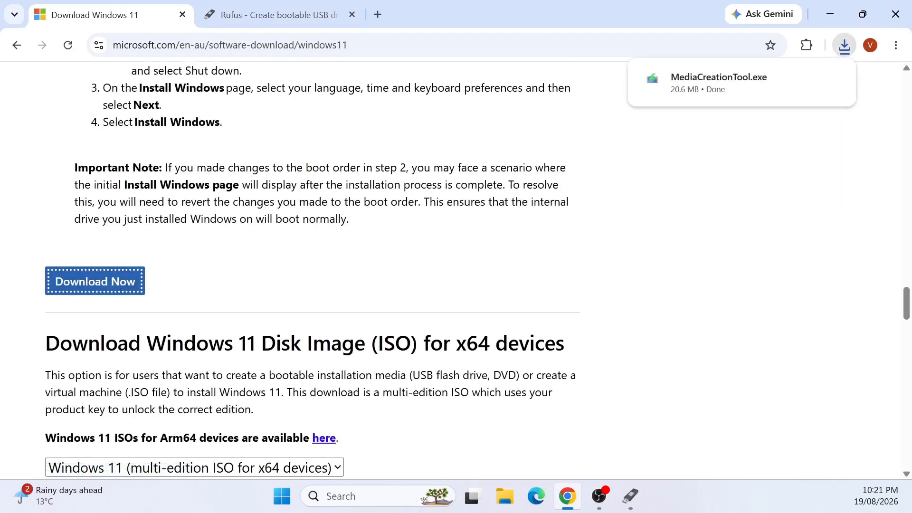
pyautogui.click(694, 90)
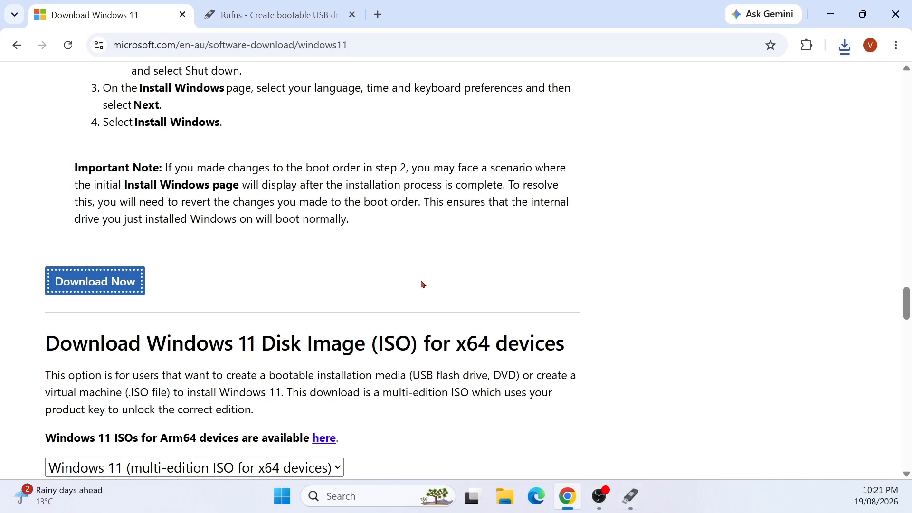
pyautogui.click(632, 497)
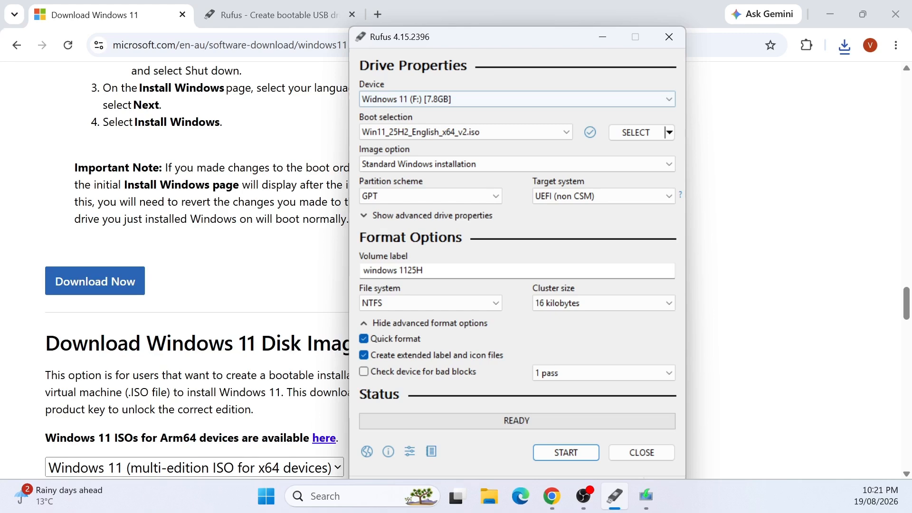
pyautogui.moveTo(674, 137); pyautogui.dragTo(249, 61)
pyautogui.click(669, 37)
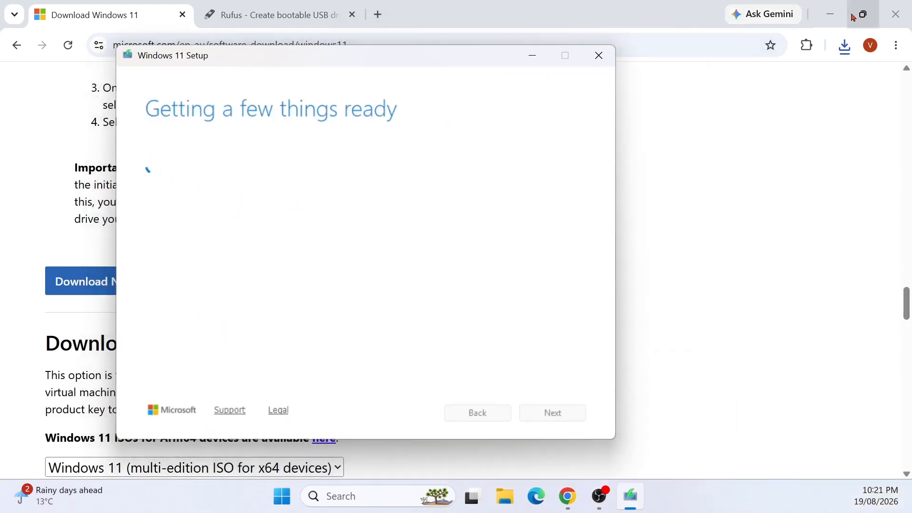
# Minimize the browser and accept the Media Creation Tool license terms
pyautogui.click(831, 15)
pyautogui.moveTo(459, 55); pyautogui.dragTo(711, 62)
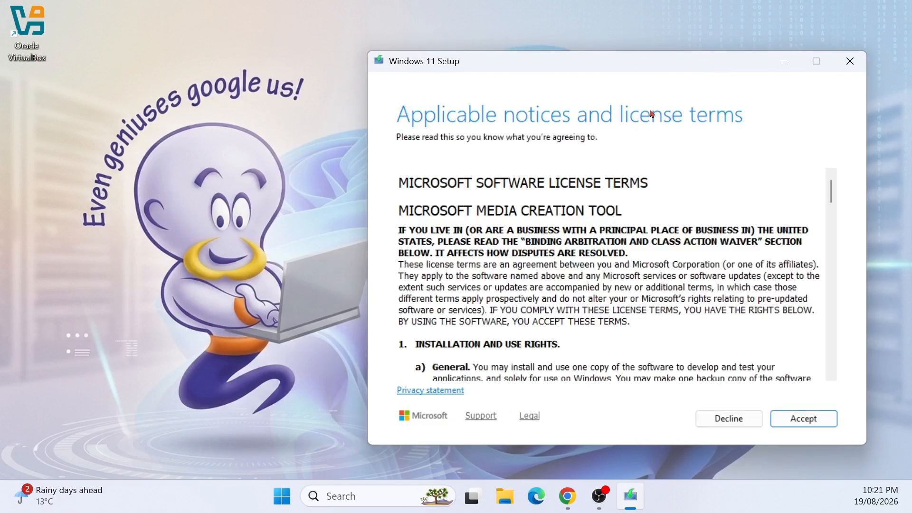
pyautogui.scroll(-6, 618, 285)
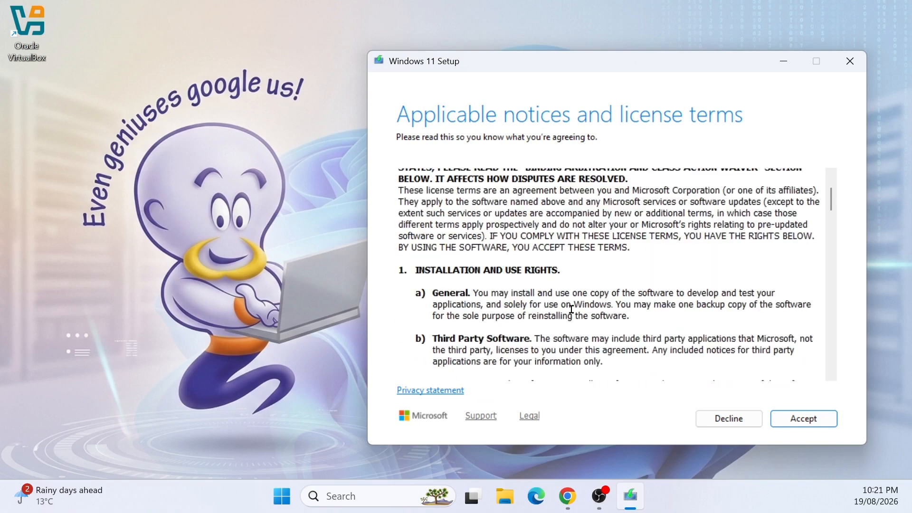
pyautogui.click(780, 418)
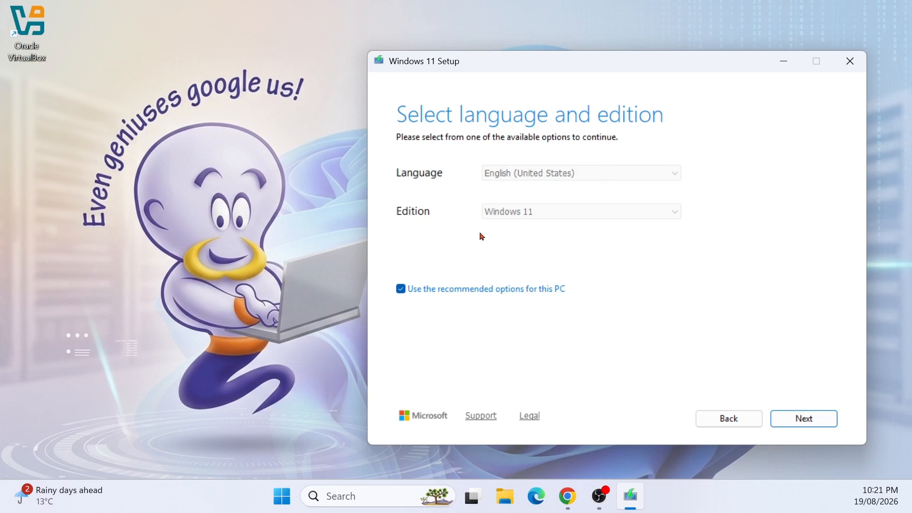
# Inspect the language and edition lists with recommended options cleared, then re-enable the recommended options
pyautogui.click(401, 289)
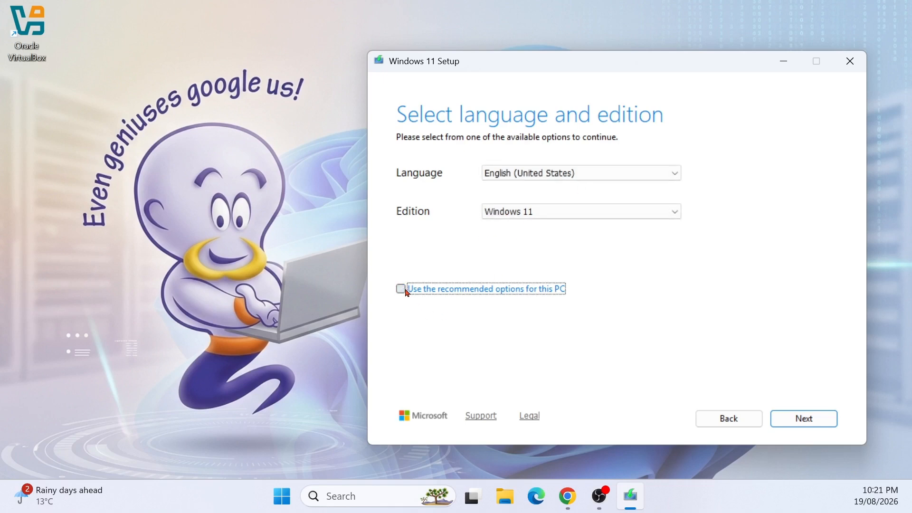
pyautogui.click(579, 211)
pyautogui.click(579, 213)
pyautogui.click(576, 210)
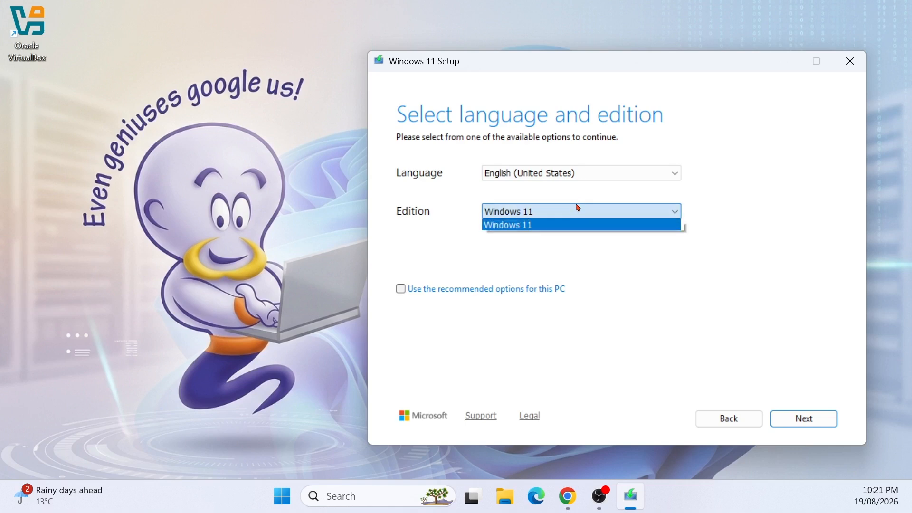
pyautogui.click(577, 210)
pyautogui.click(587, 172)
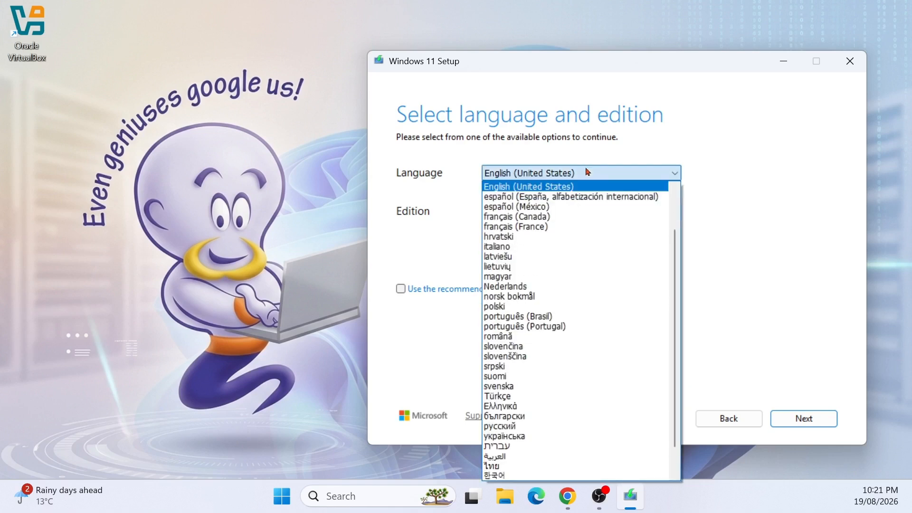
pyautogui.click(588, 172)
pyautogui.click(456, 289)
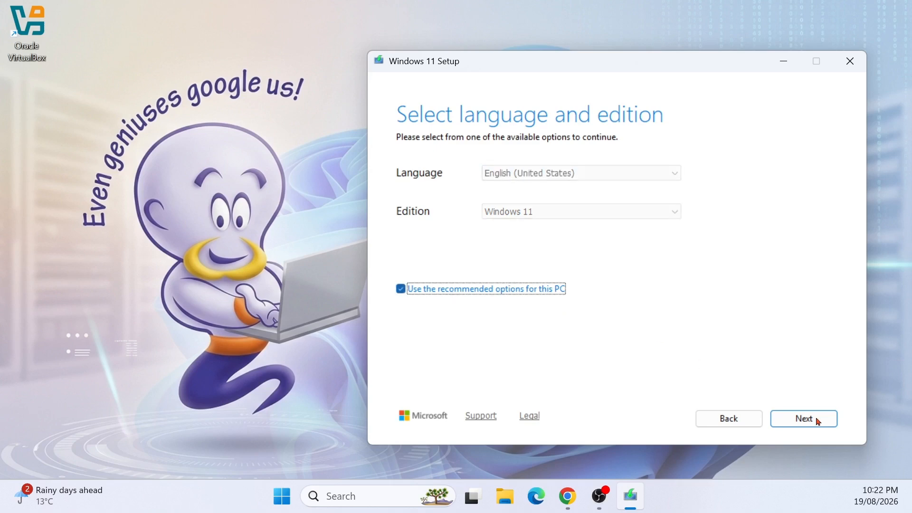
# Continue past language and edition, choose ISO file as the media, and proceed to the save-path dialog
pyautogui.click(818, 422)
pyautogui.click(409, 212)
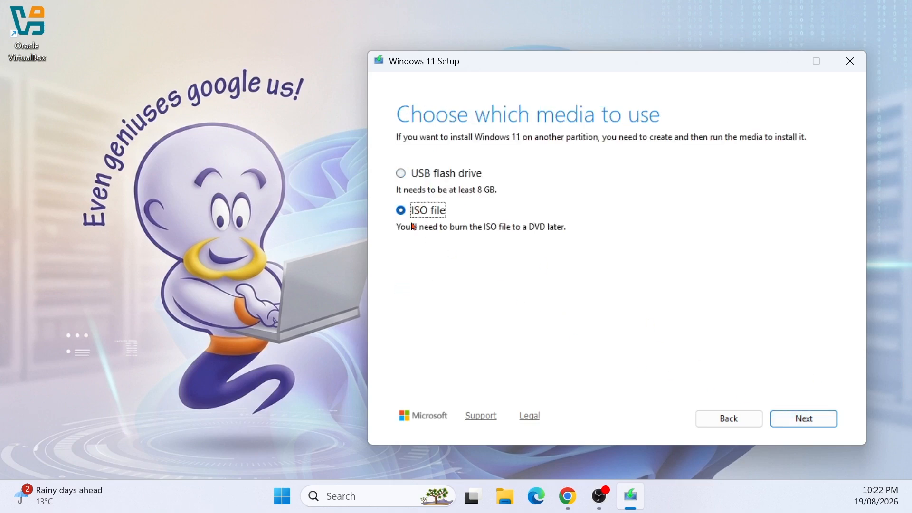
pyautogui.click(812, 421)
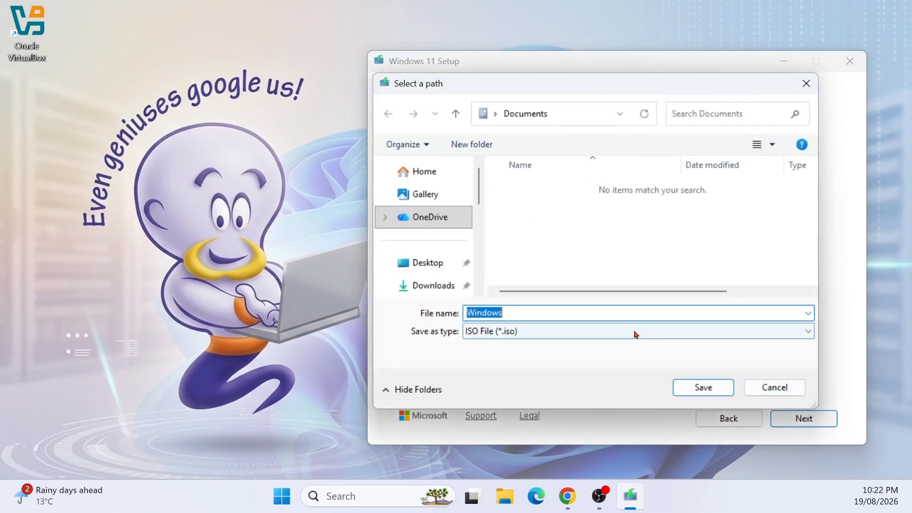
# Save the ISO as Windows1125H2 in the Downloads folder and finish the Media Creation Tool once it is created
pyautogui.click(512, 313)
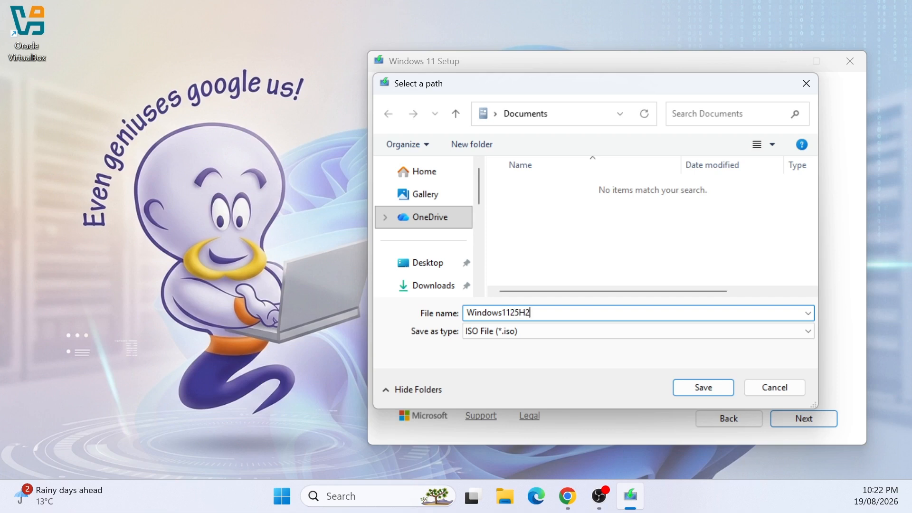
pyautogui.click(440, 283)
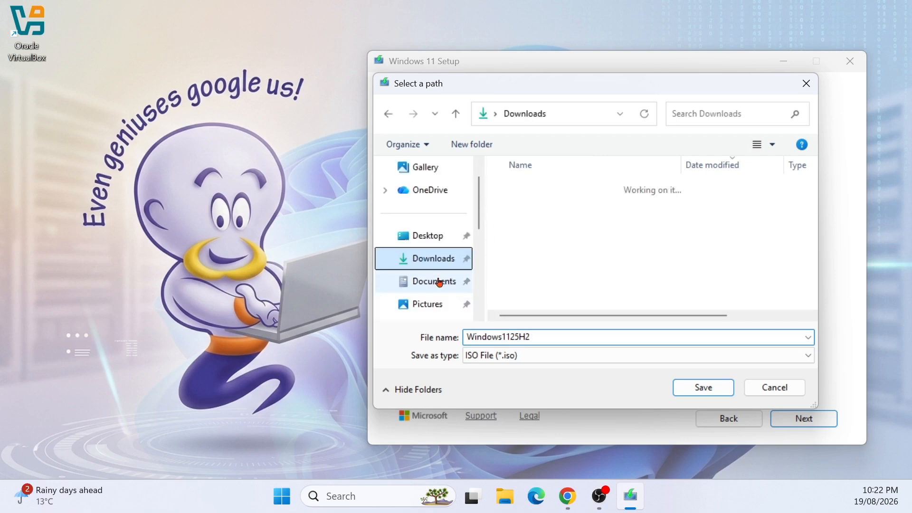
pyautogui.moveTo(646, 316); pyautogui.dragTo(591, 363)
pyautogui.click(702, 386)
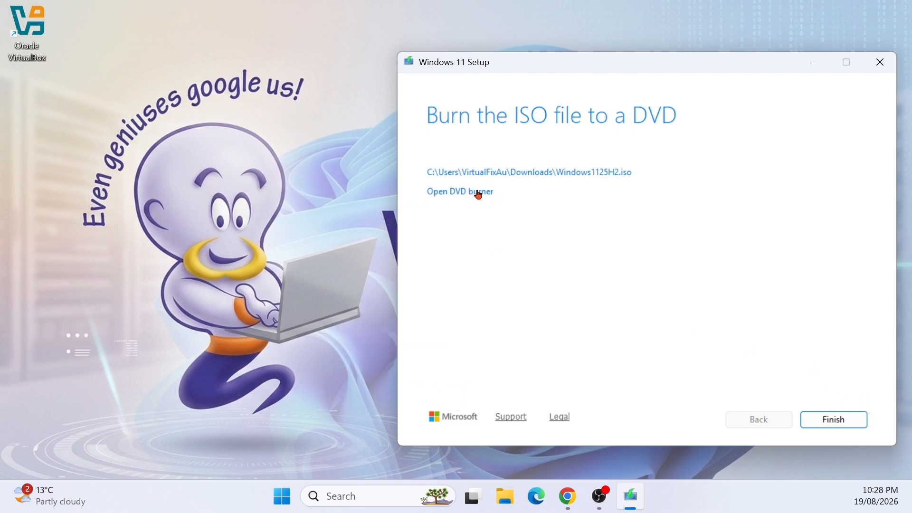
pyautogui.click(845, 431)
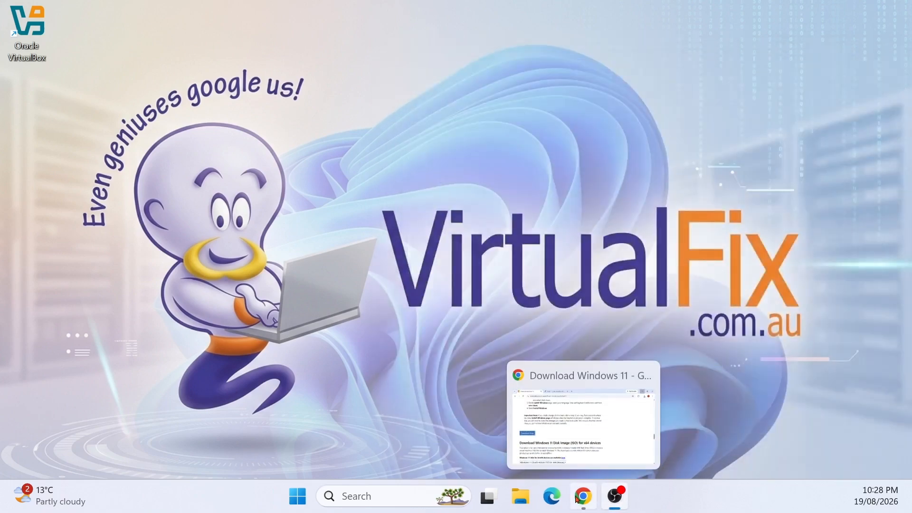
# Open the Downloads folder in File Explorer and launch rufus-4.15
pyautogui.click(514, 505)
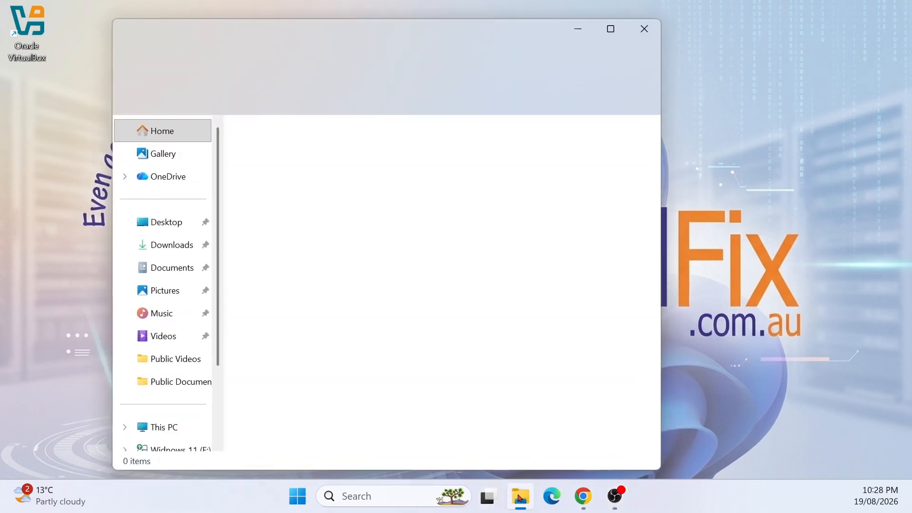
pyautogui.click(182, 252)
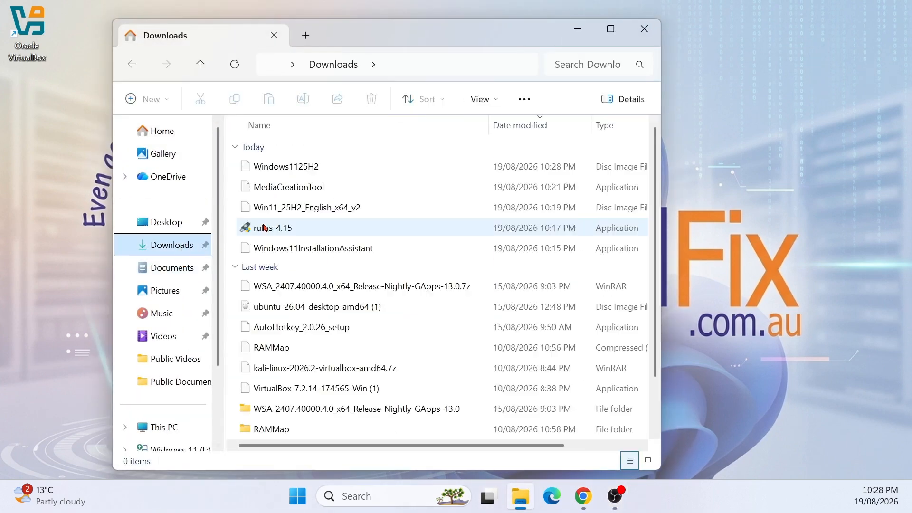
pyautogui.click(306, 225)
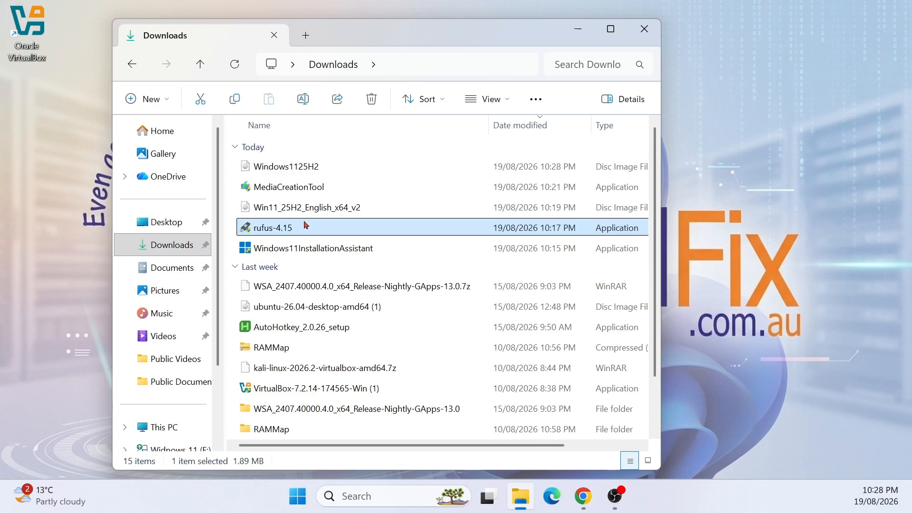
pyautogui.doubleClick(299, 228)
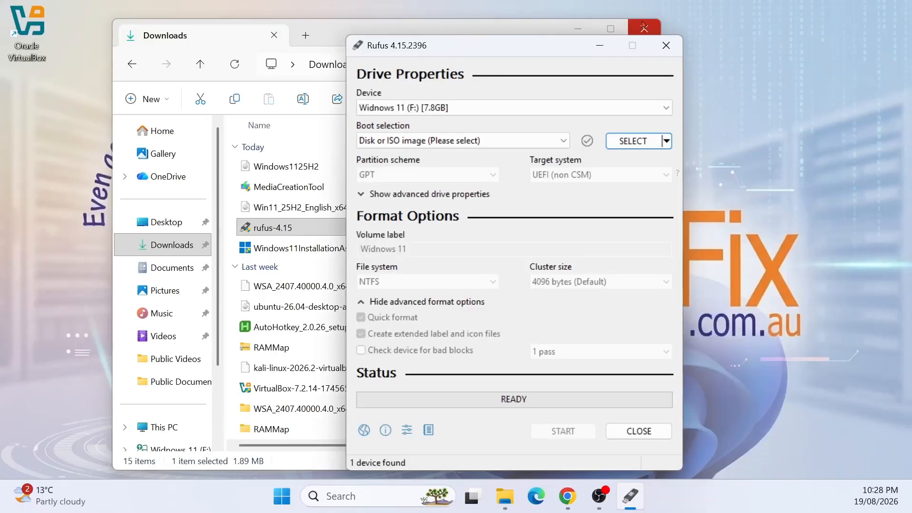
pyautogui.click(647, 27)
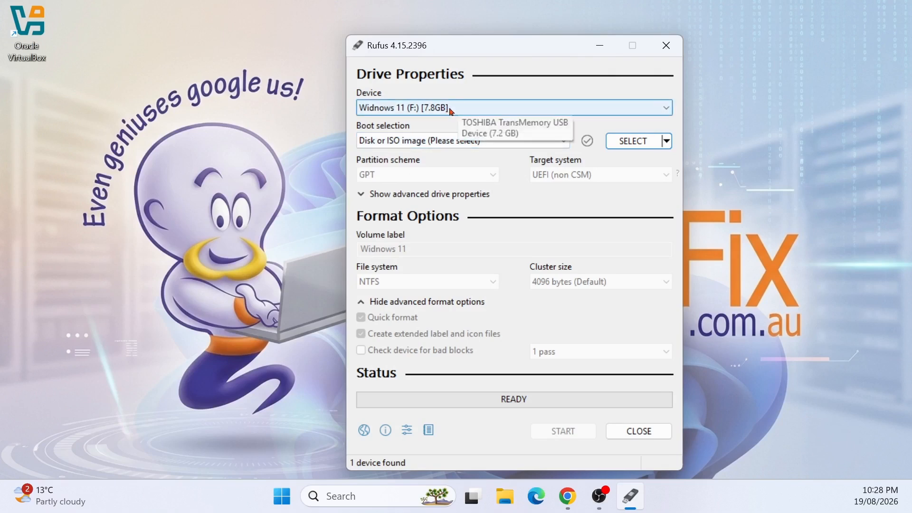
# Choose the Windows1125H2.iso image as the boot selection in Rufus
pyautogui.click(561, 145)
pyautogui.click(561, 145)
pyautogui.click(635, 141)
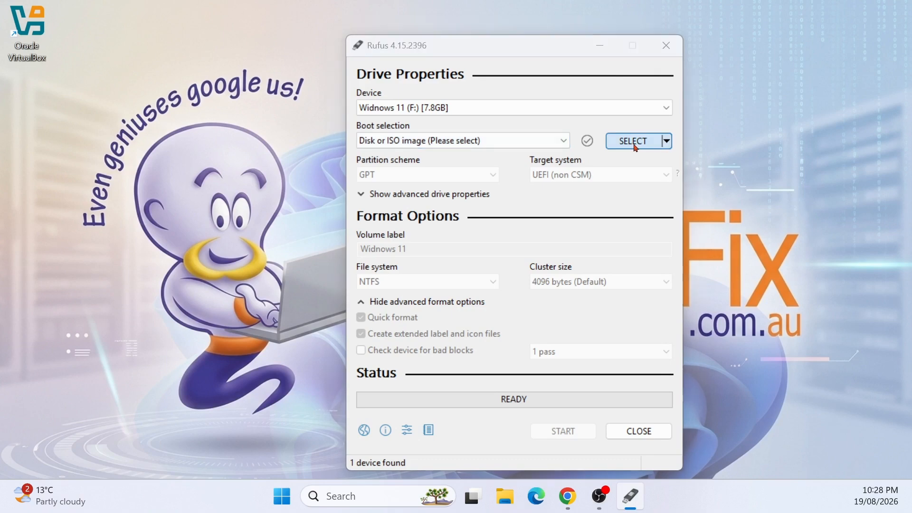
pyautogui.click(522, 192)
pyautogui.click(676, 371)
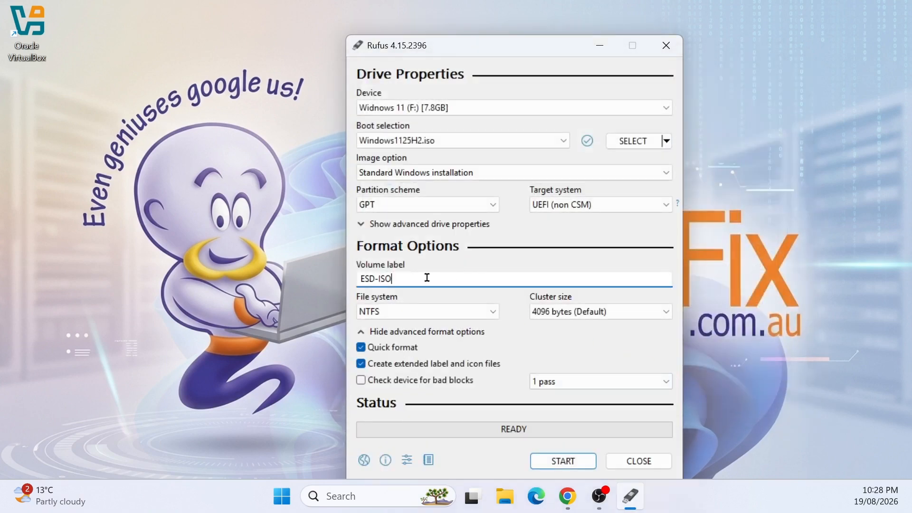
# Set the volume label to Windows 11 25H2
pyautogui.moveTo(426, 277); pyautogui.dragTo(329, 287)
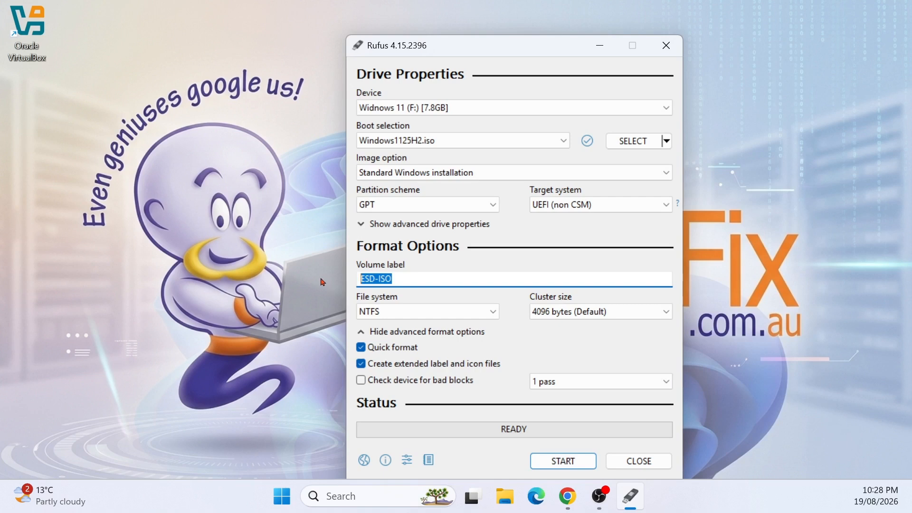
pyautogui.write('winsow')
pyautogui.write('s')
pyautogui.press('BackSpace')
pyautogui.press('BackSpace')
pyautogui.press('BackSpace')
pyautogui.press('BackSpace')
pyautogui.press('BackSpace')
pyautogui.press('BackSpace')
pyautogui.press('BackSpace')
pyautogui.write('Windows 11 25H2')
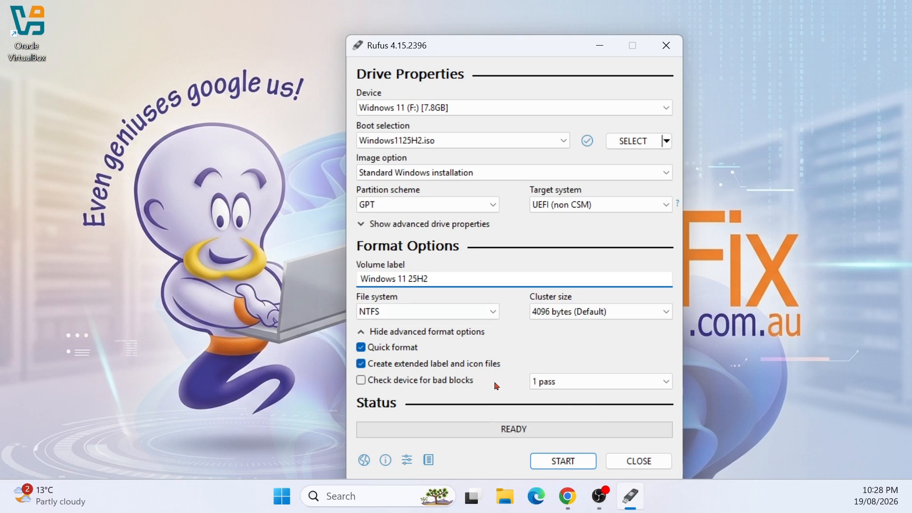
# Start writing the drive and, in the Windows customization options, also enable disabling BitLocker automatic device encryption before accepting
pyautogui.click(563, 461)
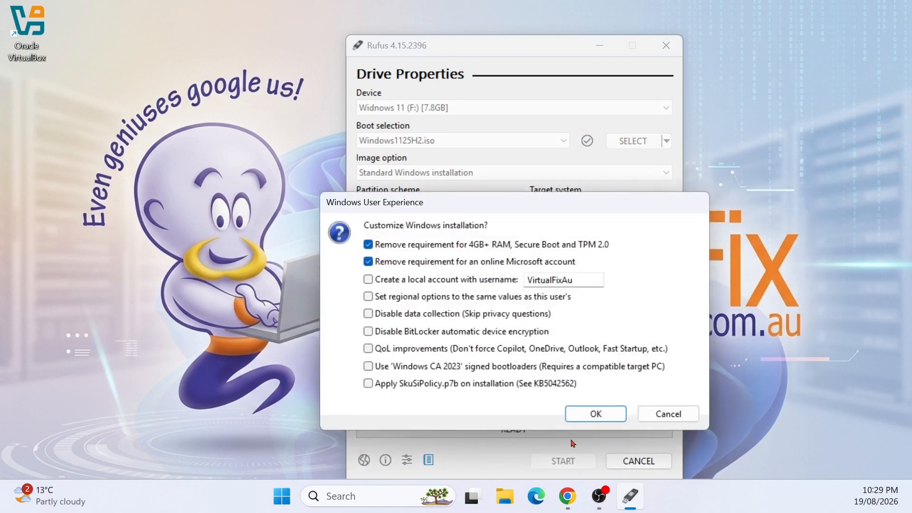
pyautogui.moveTo(509, 244)
pyautogui.click(445, 261)
pyautogui.click(392, 263)
pyautogui.moveTo(581, 281); pyautogui.dragTo(525, 285)
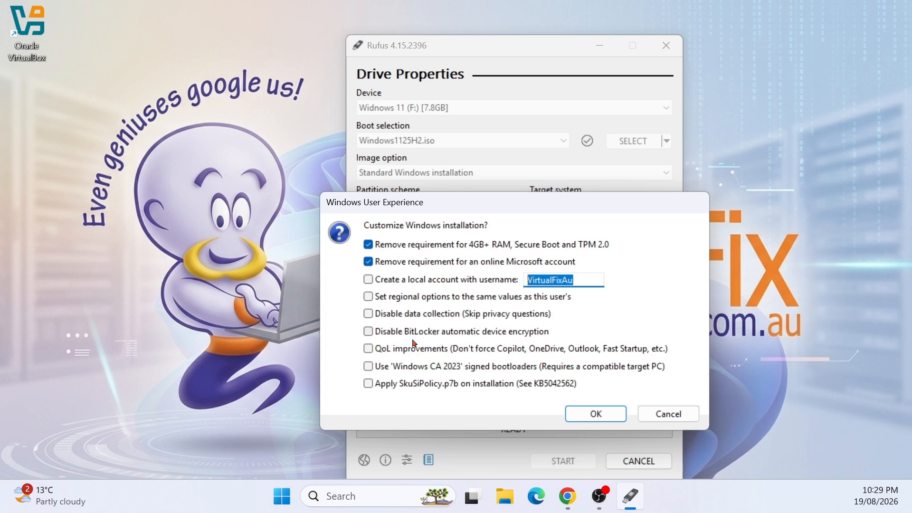
pyautogui.click(387, 335)
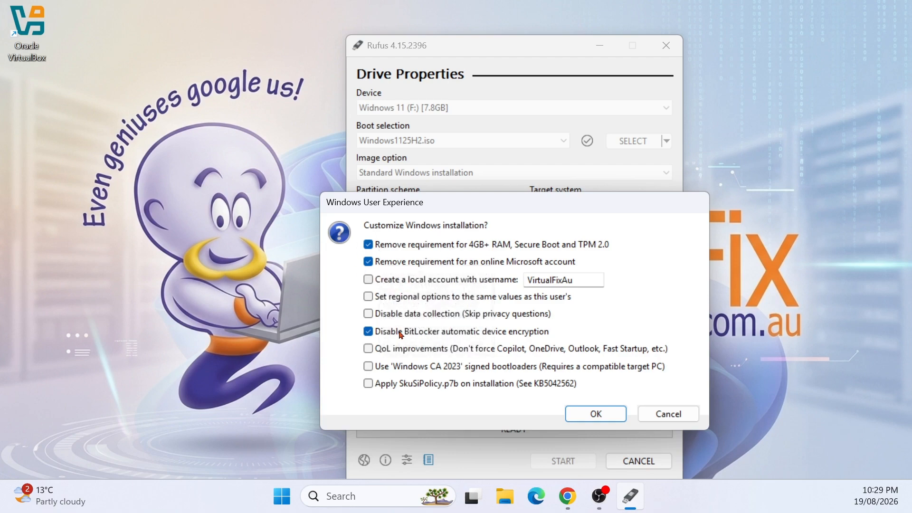
pyautogui.click(590, 414)
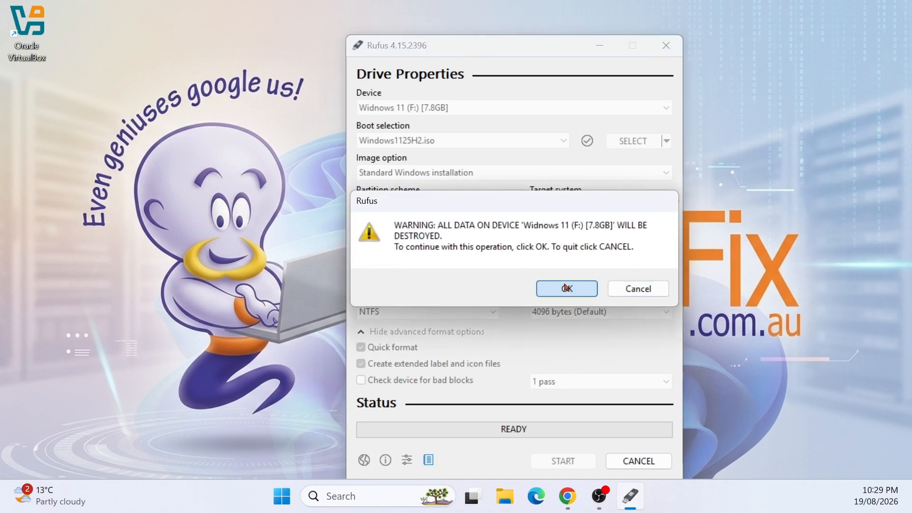
# Confirm erasing the Windows 11 (F:) USB drive and close Rufus after the write completes
pyautogui.click(567, 288)
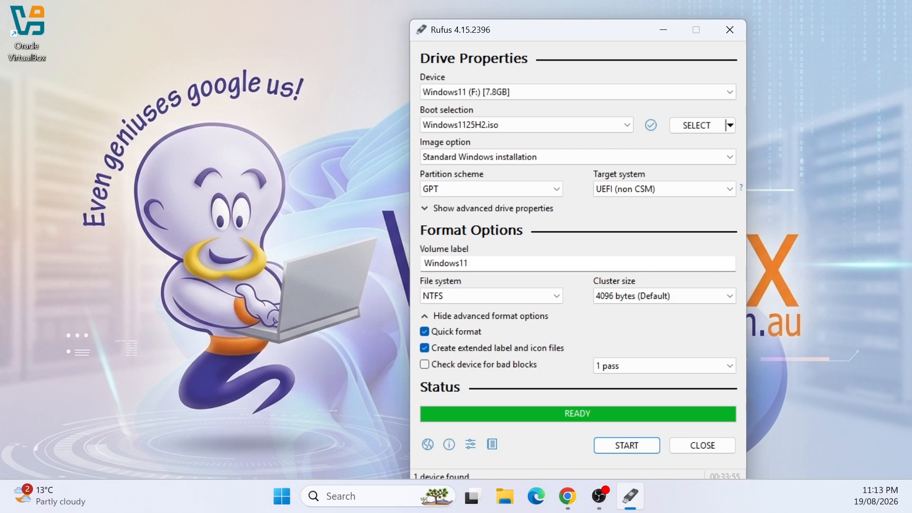
pyautogui.click(702, 448)
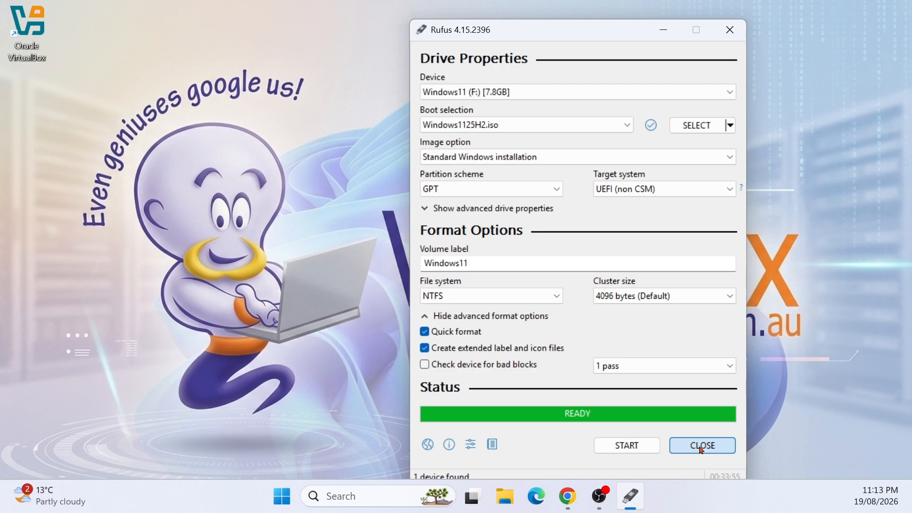